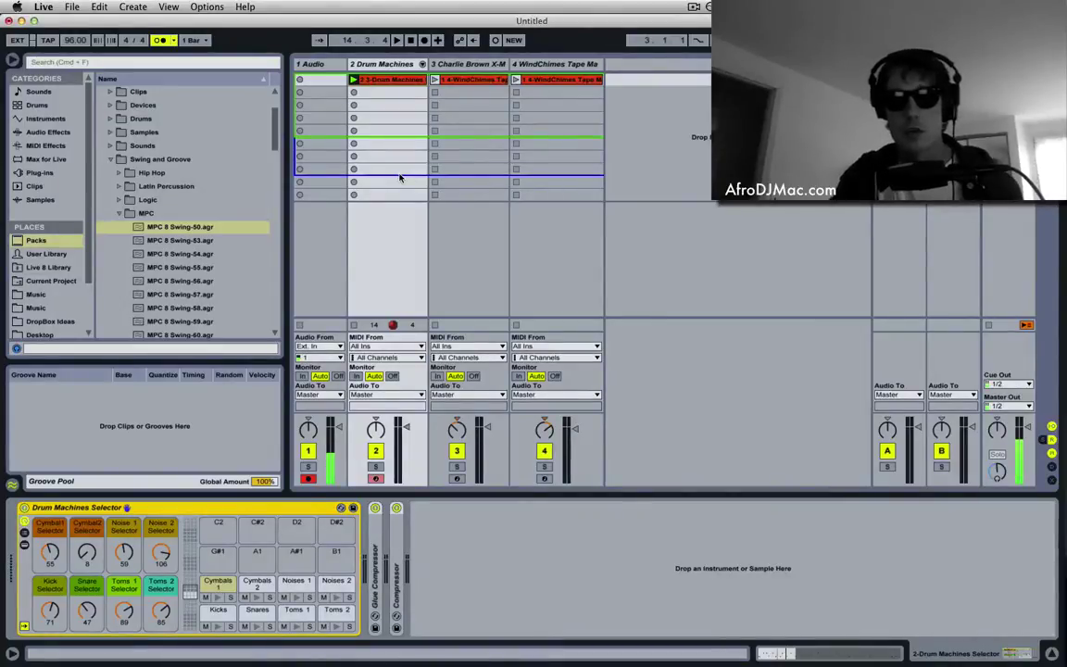
Start playback and show the Drum Machines clip's kick, snare and cymbal notes in the editor.
key("space")
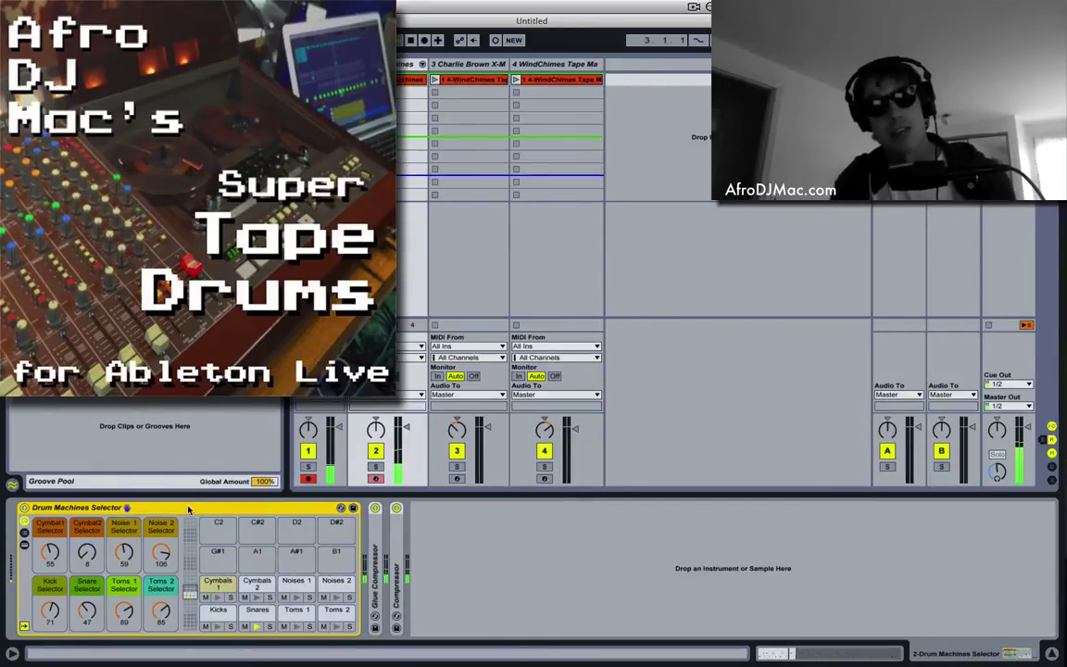
key("shift+Tab")
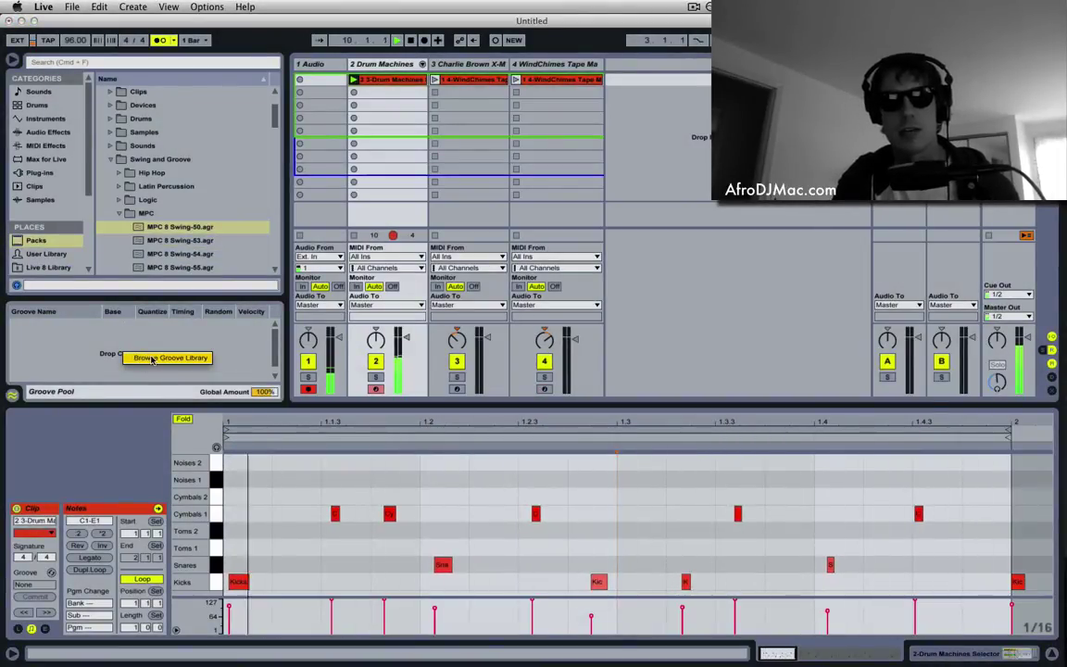
Add MPC 8 Swing-50.agr from the Swing and Groove > MPC library to the Groove Pool.
left_click(153, 358)
left_click(176, 233)
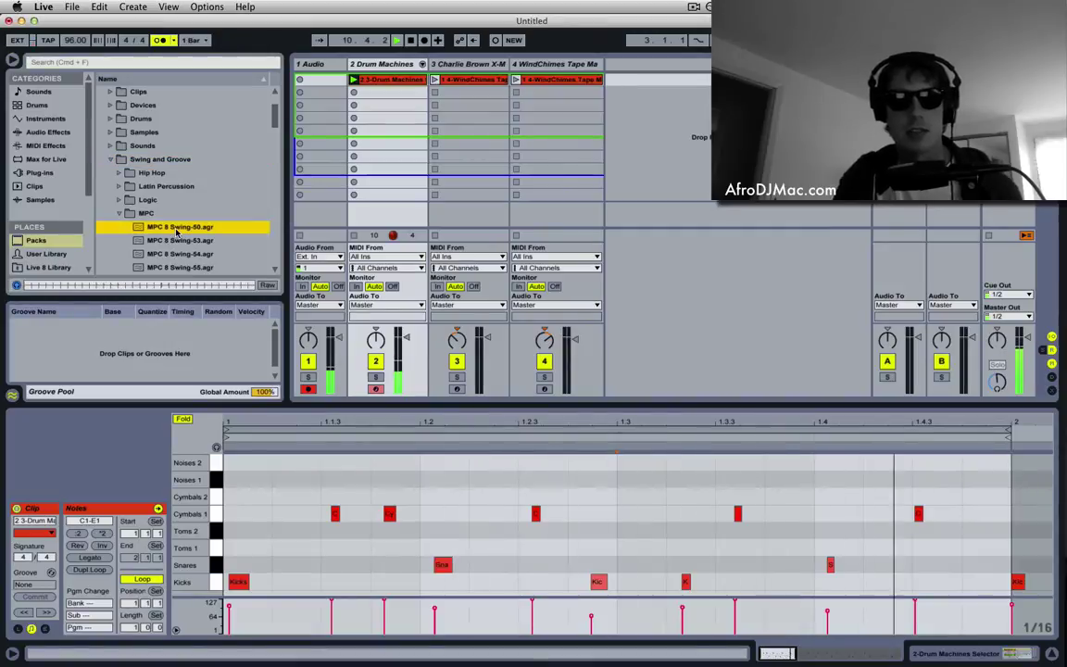
left_click_drag(176, 228, 190, 369)
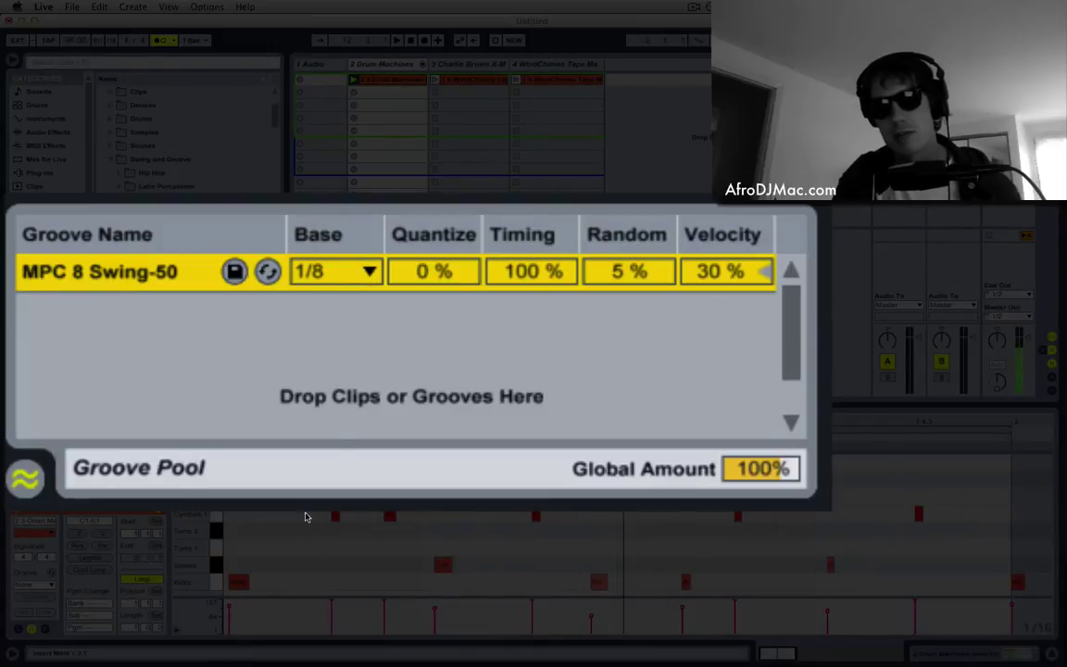
Set MPC 8 Swing-50 to Base 1/16 and Random 0%, leaving Timing at 100%.
left_click(368, 278)
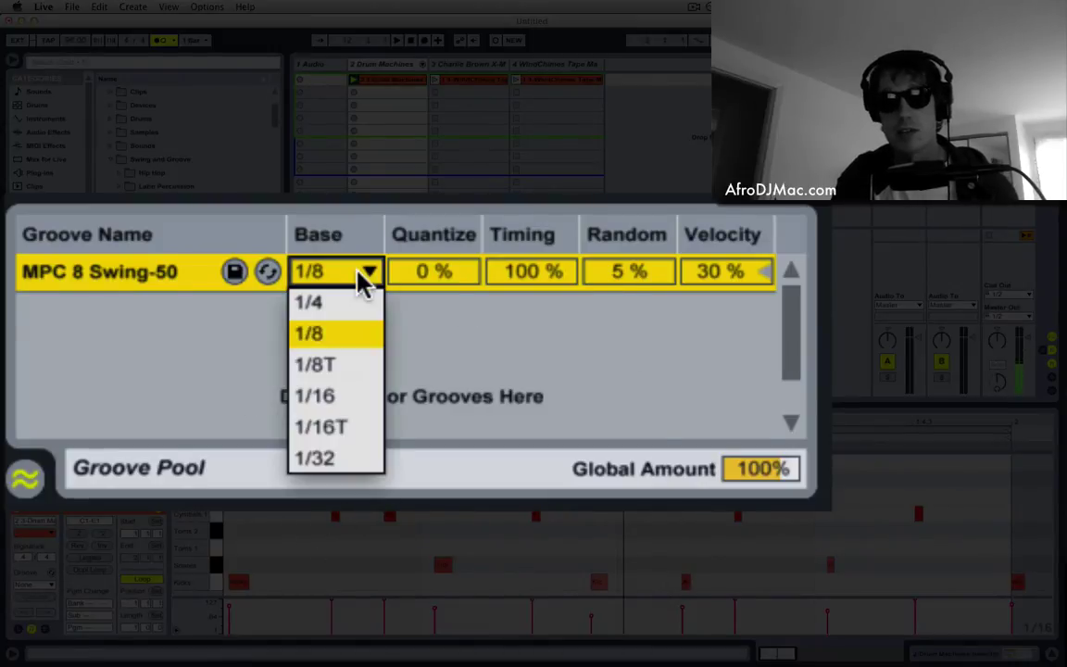
left_click(350, 396)
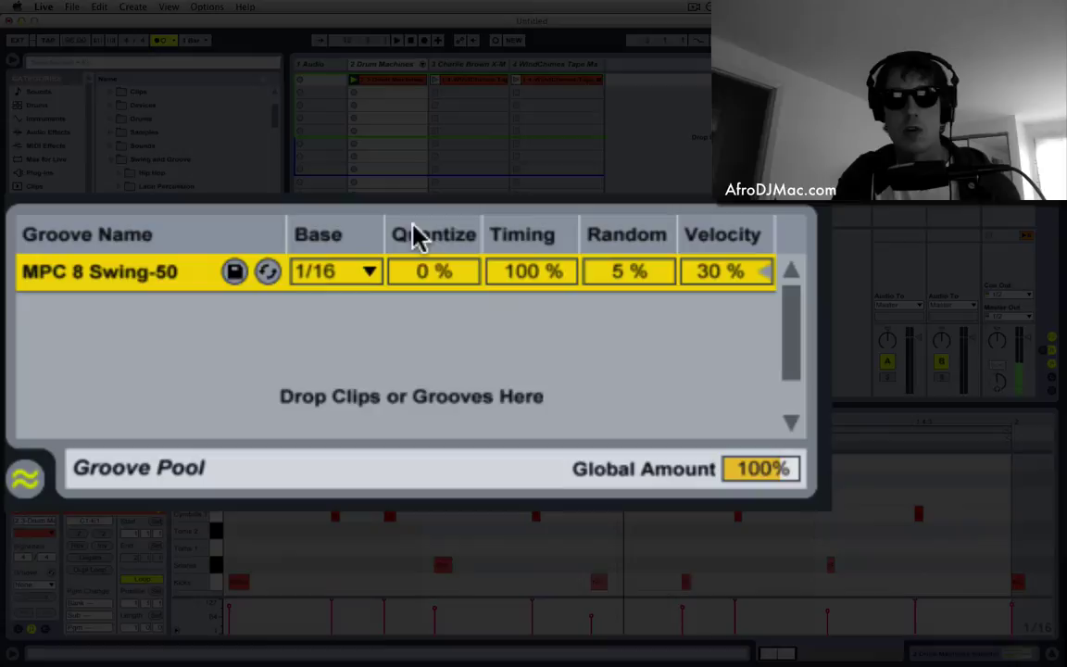
left_click(449, 273)
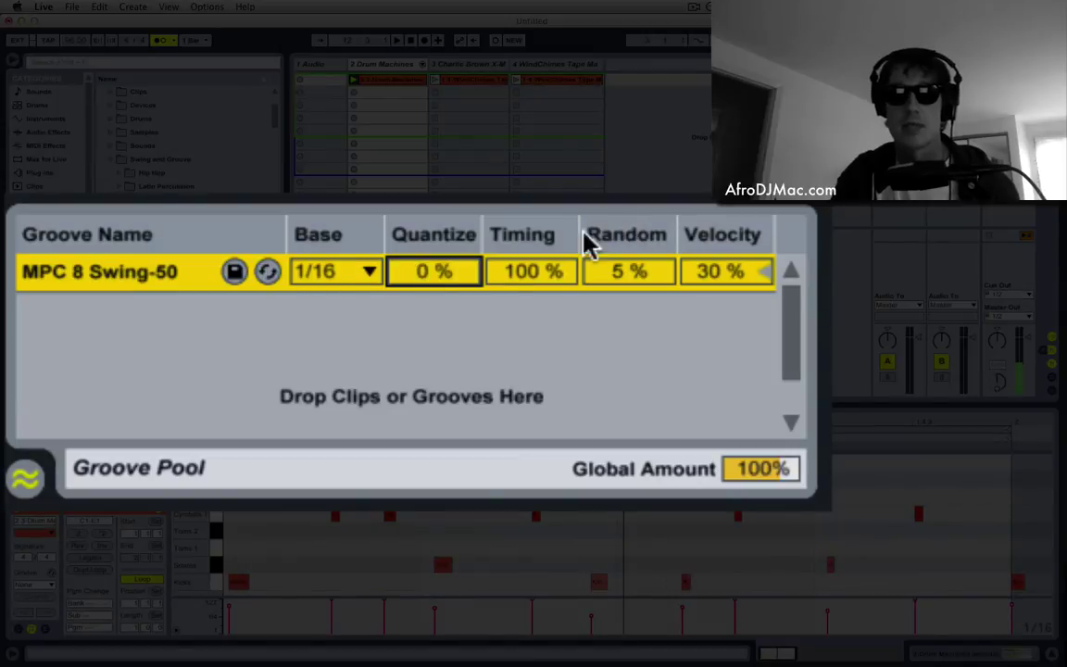
left_click(519, 277)
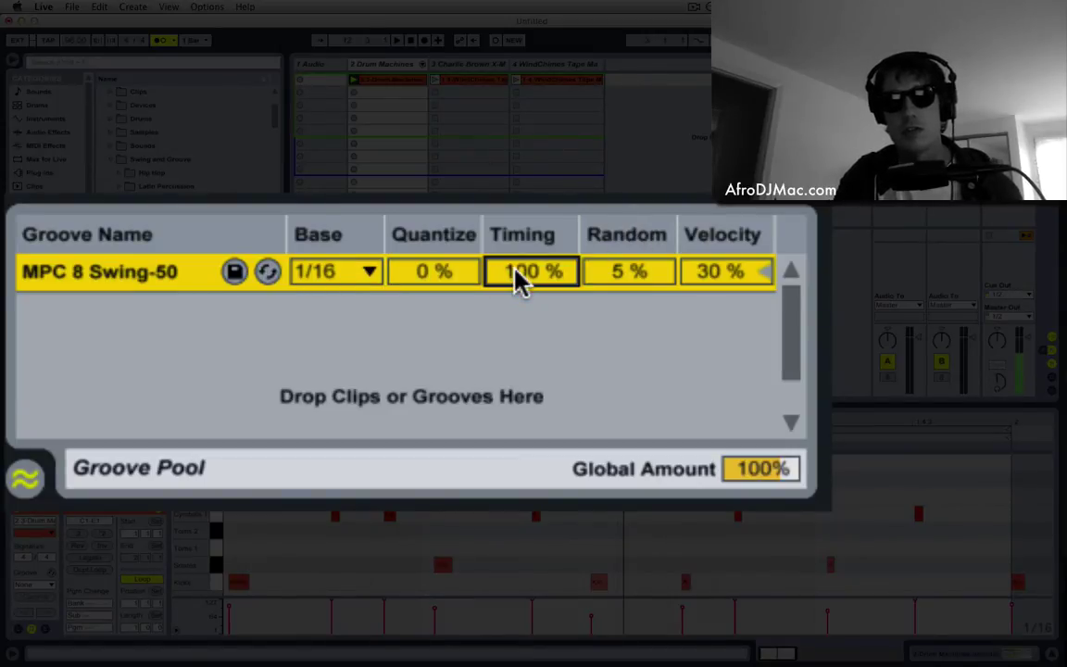
left_click_drag(519, 271, 519, 315)
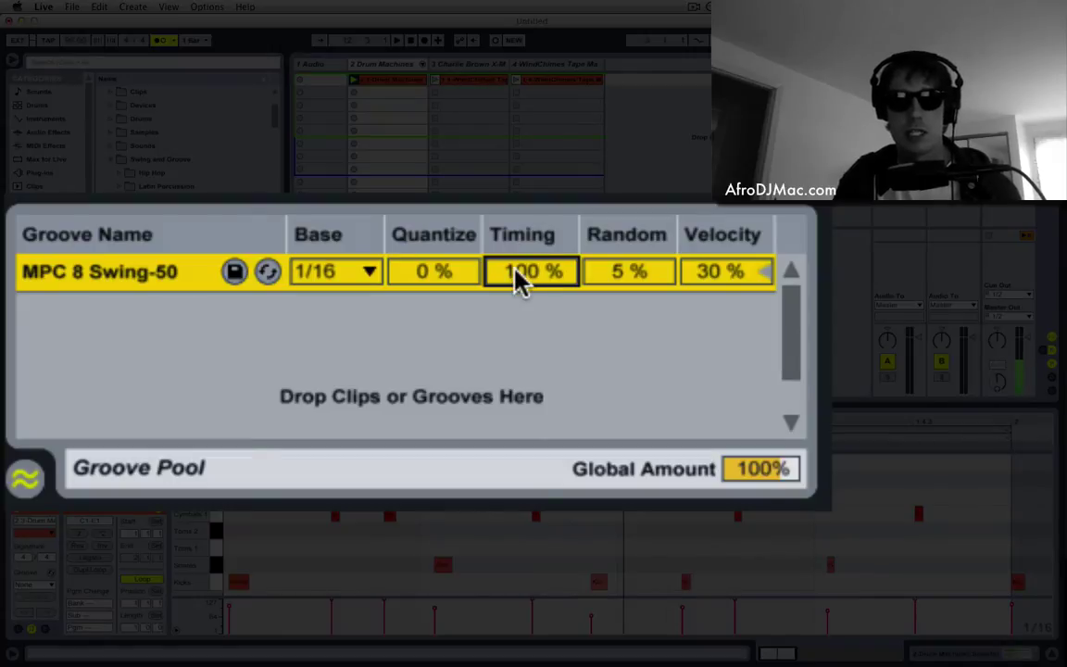
left_click_drag(500, 270, 500, 222)
left_click_drag(441, 276, 441, 199)
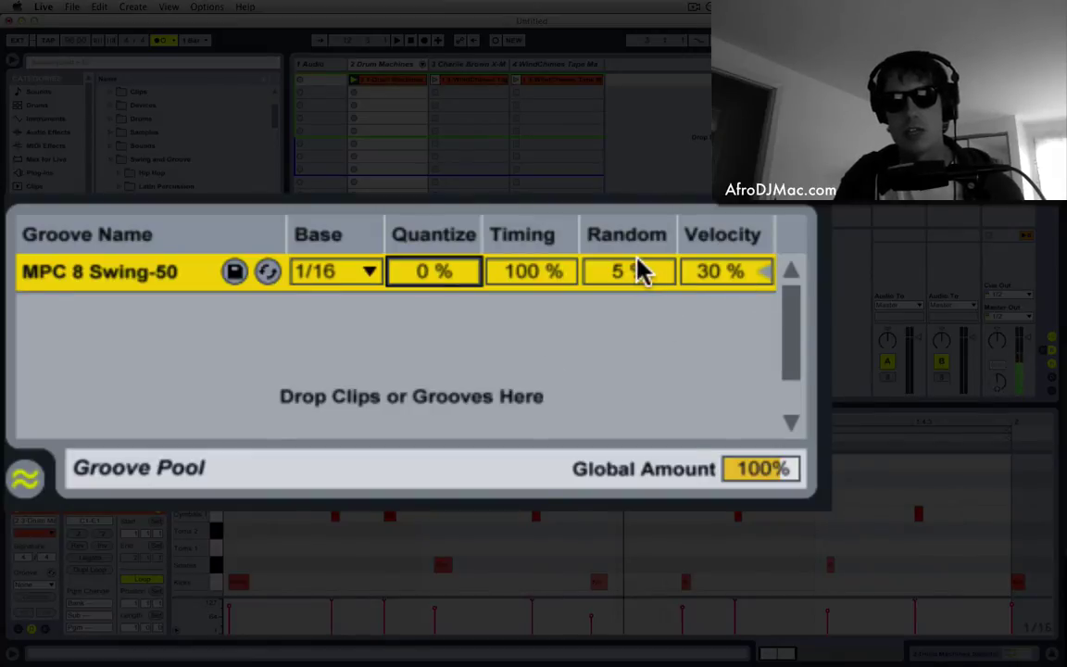
left_click_drag(646, 283, 646, 310)
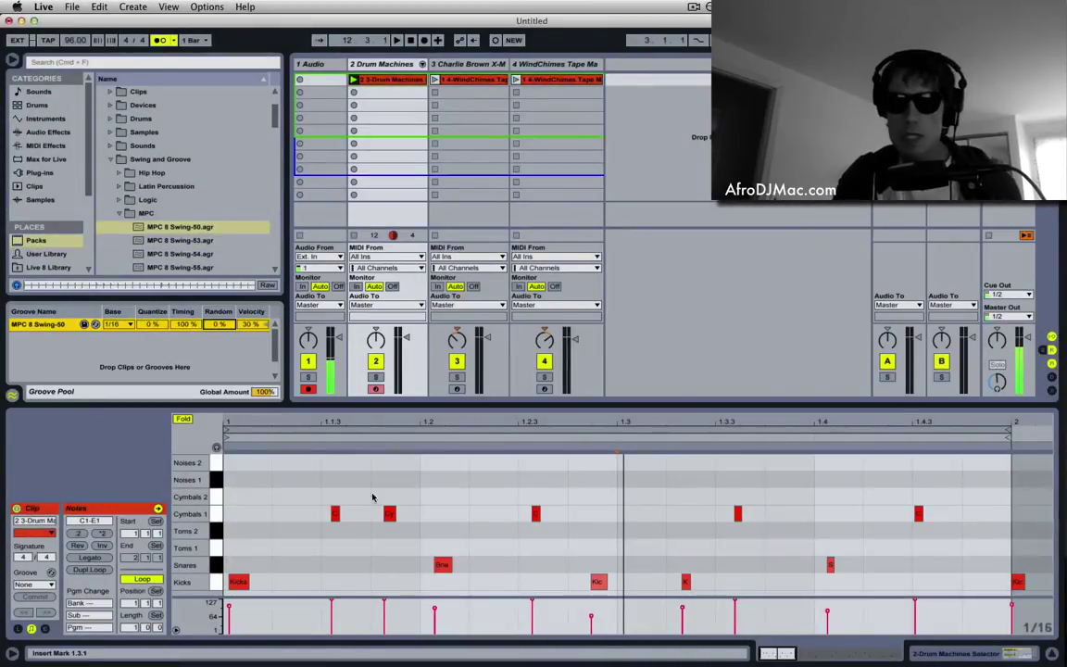
Lower the groove's Timing to 0%, assign MPC 8 Swing-50 to the drum clip, and play.
left_click_drag(179, 328, 178, 407)
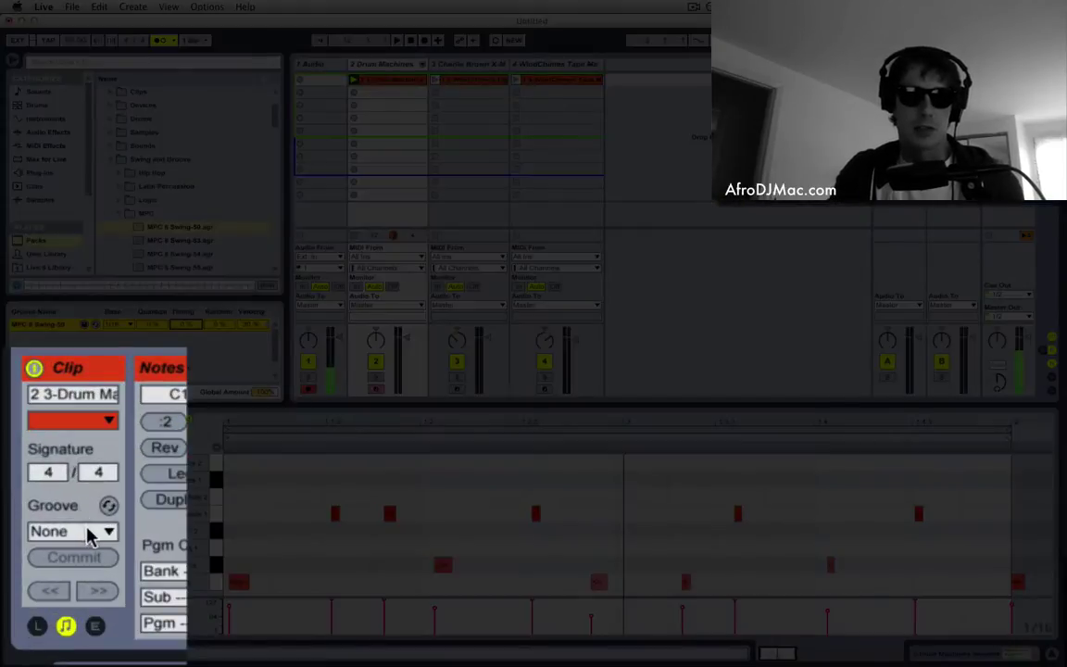
left_click(89, 537)
left_click(93, 574)
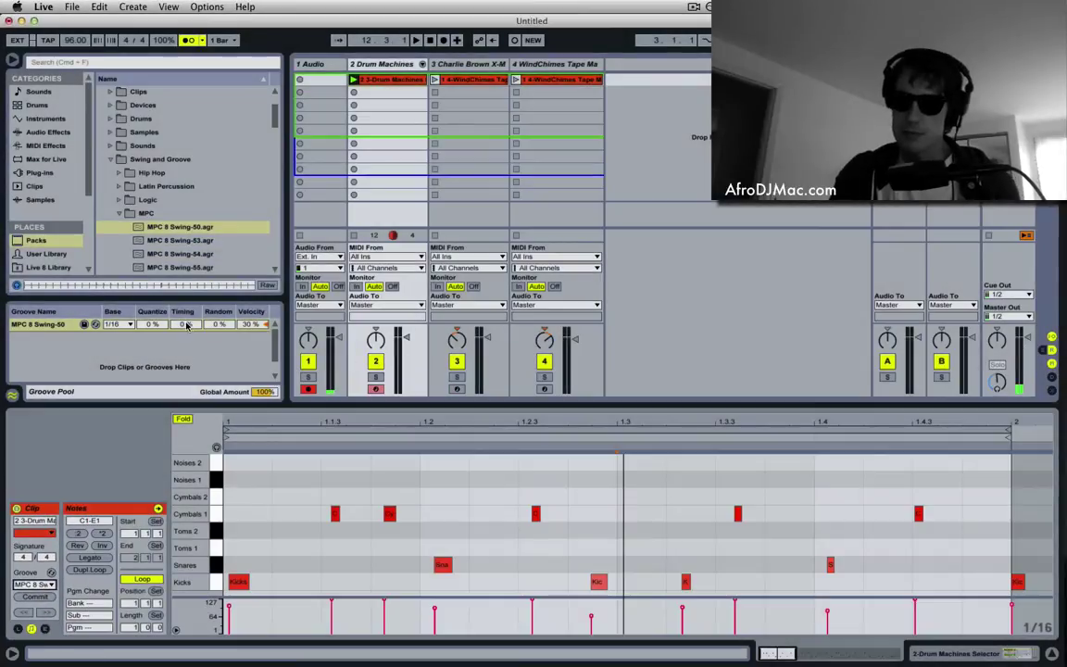
key("space")
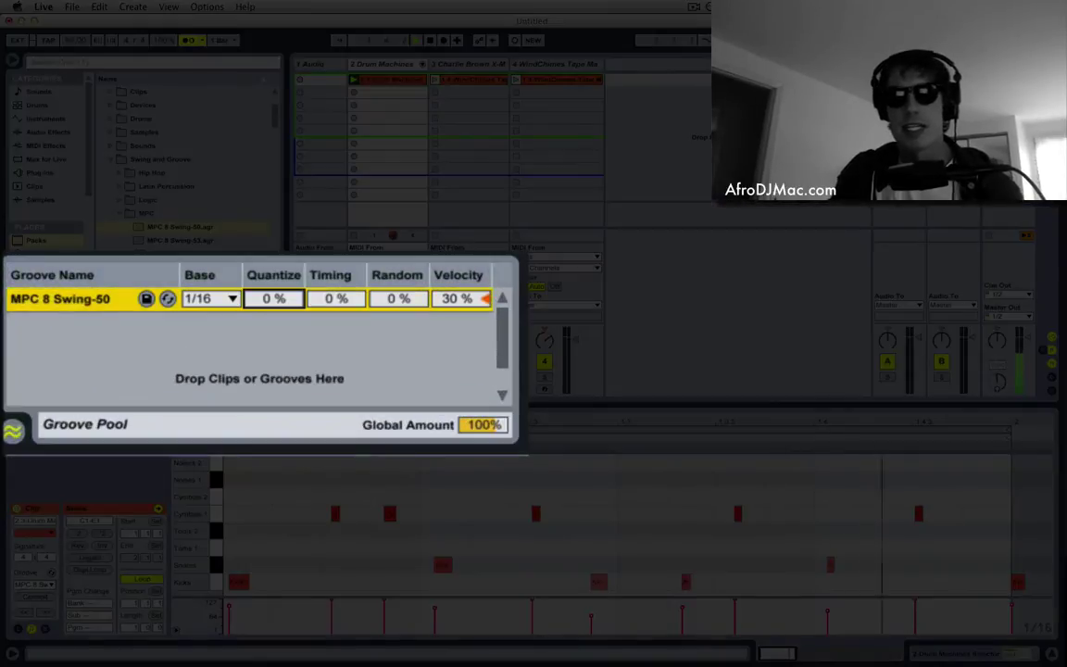
Fine-tune the groove's Quantize amount to 84%.
left_click_drag(213, 317, 213, 269)
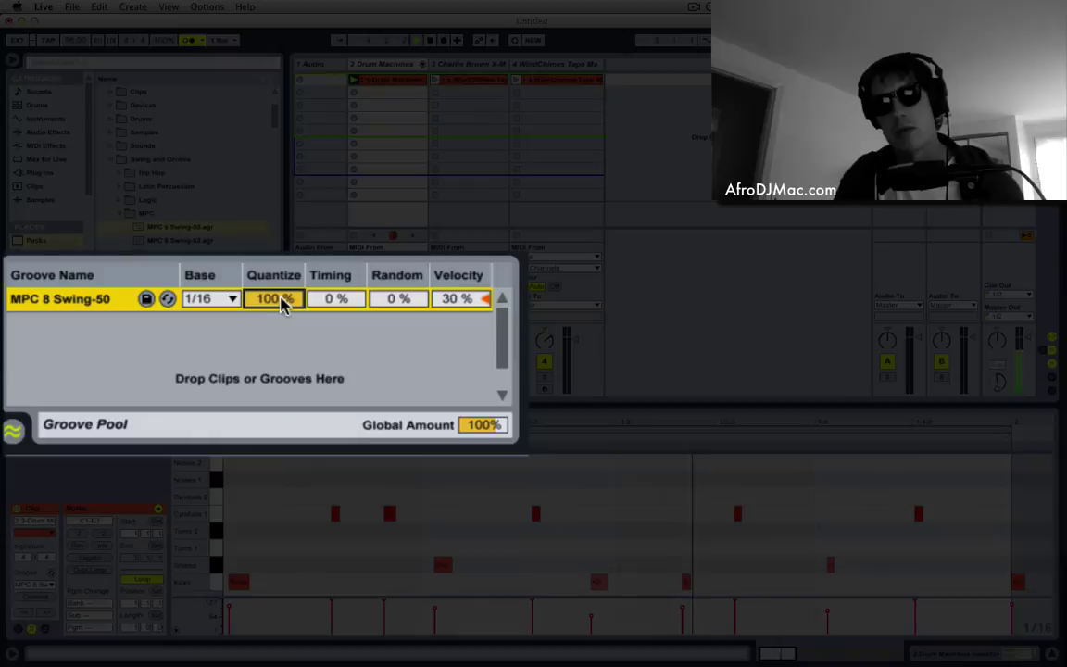
left_click_drag(280, 304, 280, 321)
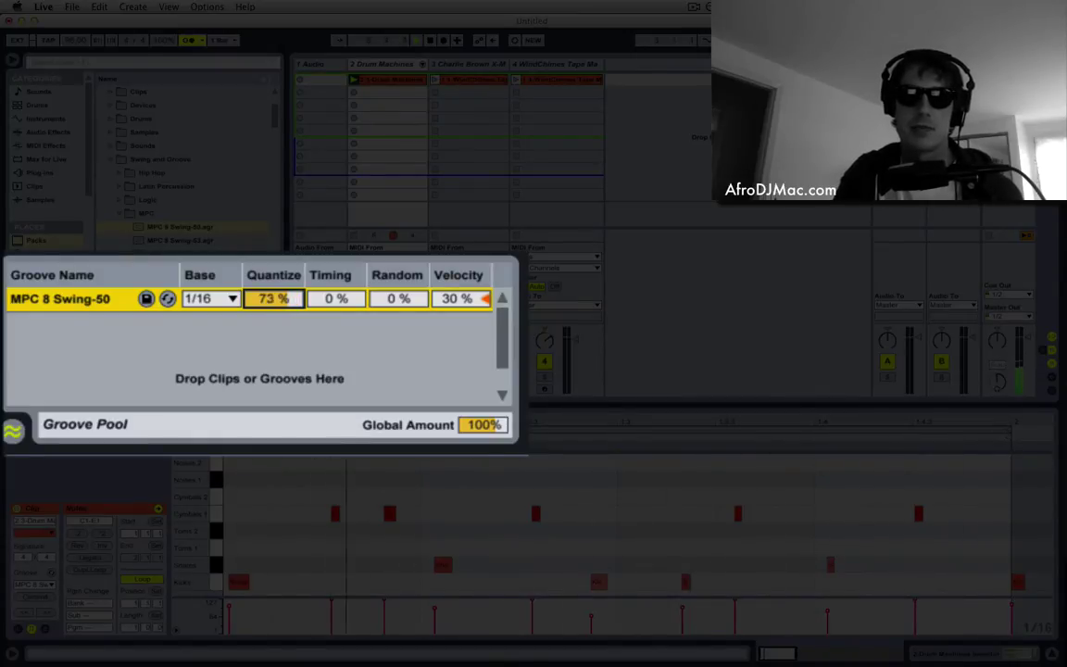
left_click_drag(281, 321, 281, 323)
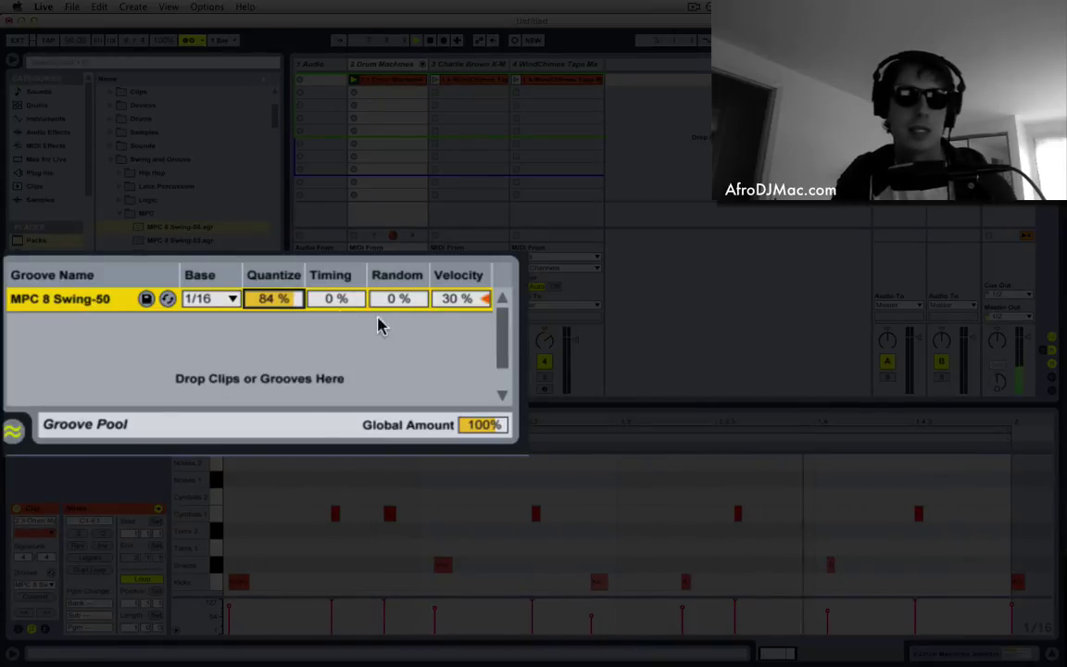
mouse_move(340, 298)
left_mouse_down()
mouse_move(341, 250)
mouse_move(341, 282)
mouse_move(357, 305)
left_mouse_up()
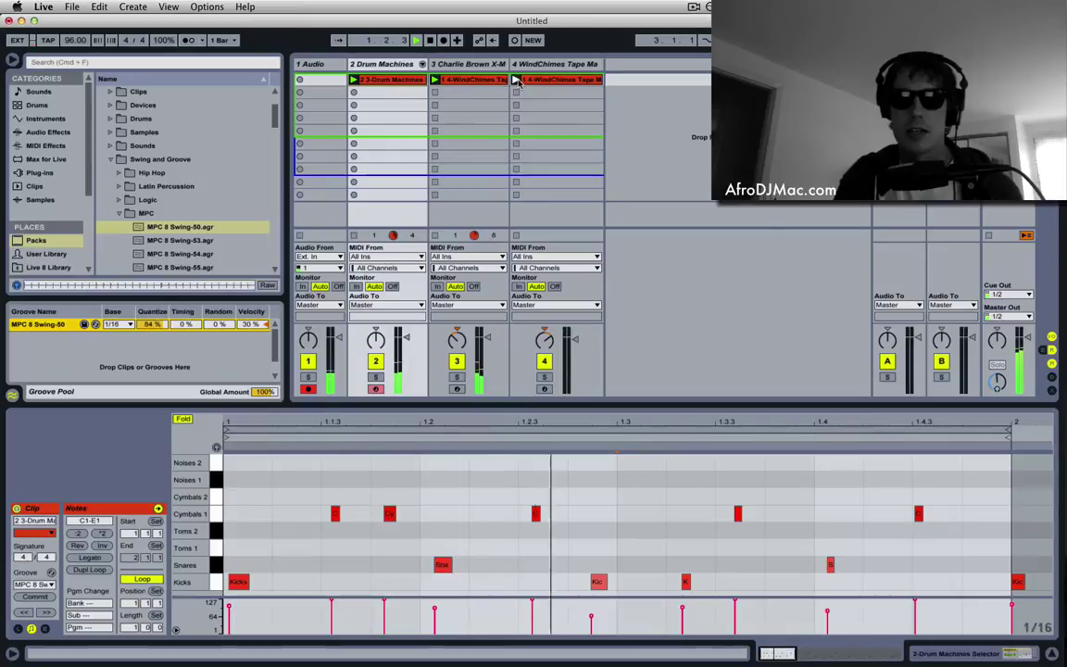
Browse the track 3 and 4 clips and devices, ending on the WindChimes clip's C3–B3 arpeggio.
left_click(480, 82)
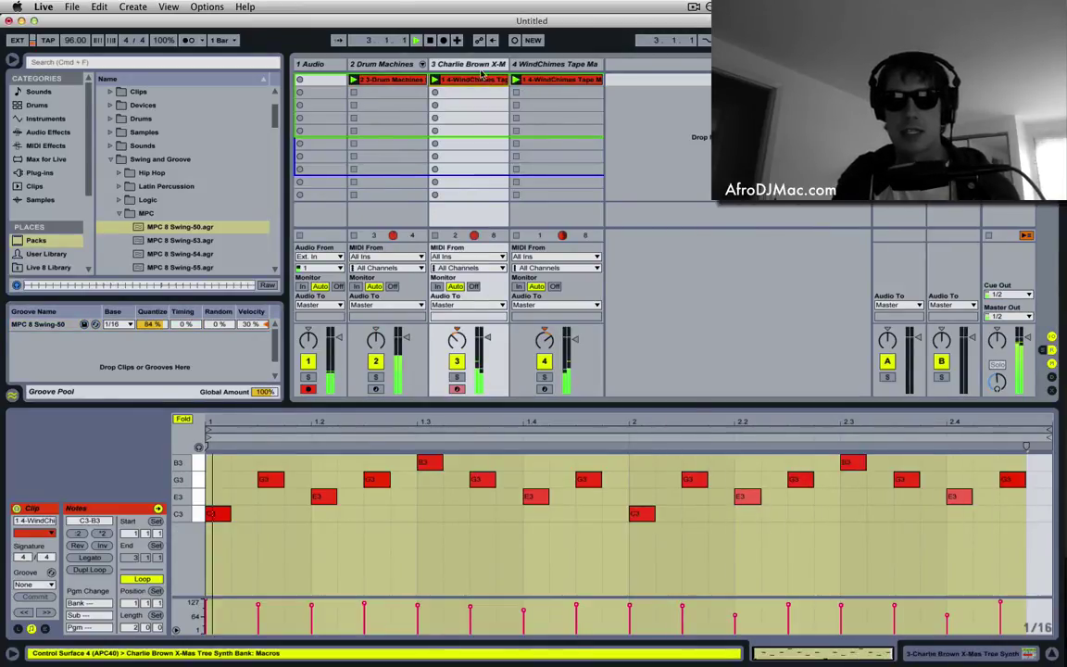
left_click(457, 65)
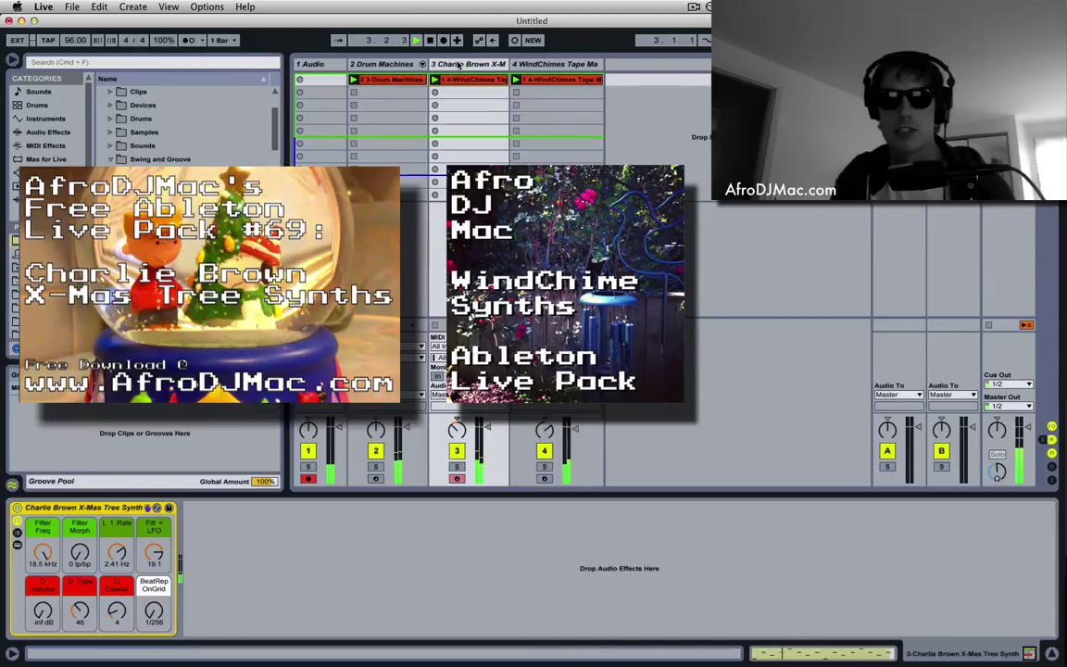
left_click(534, 65)
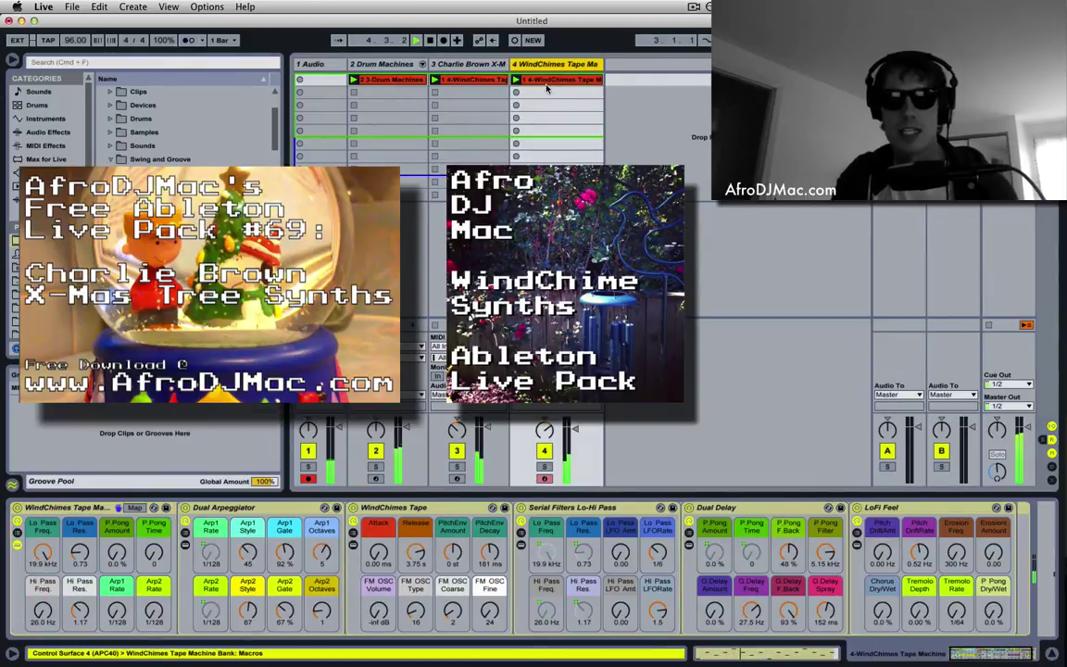
left_click(546, 82)
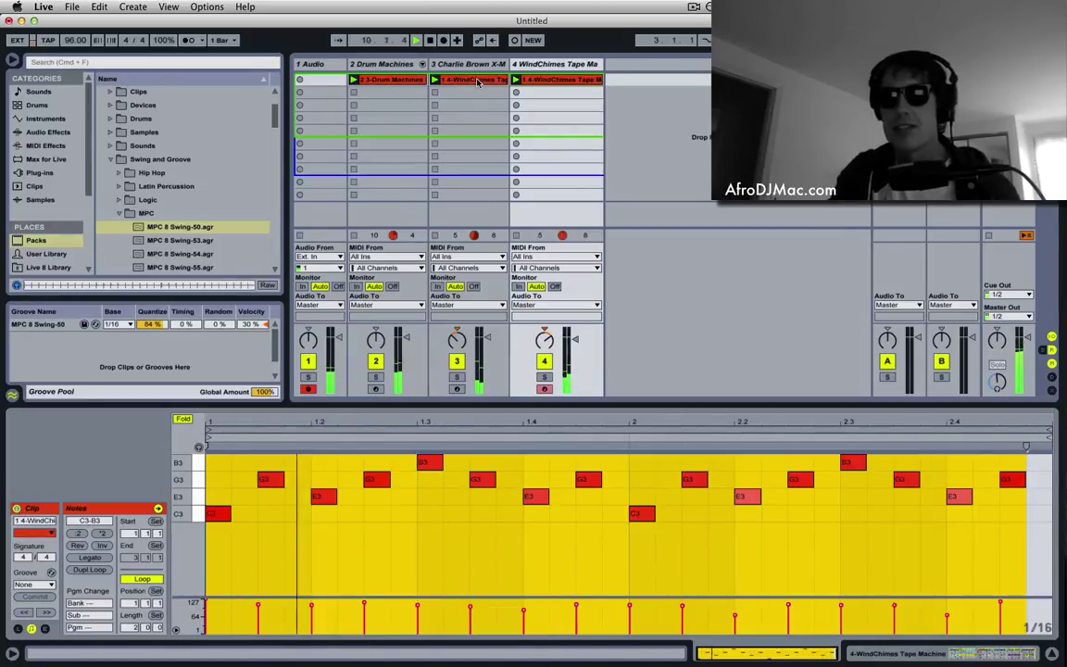
Assign the MPC 8 Swing-50 groove to the synth clip.
left_click(478, 82)
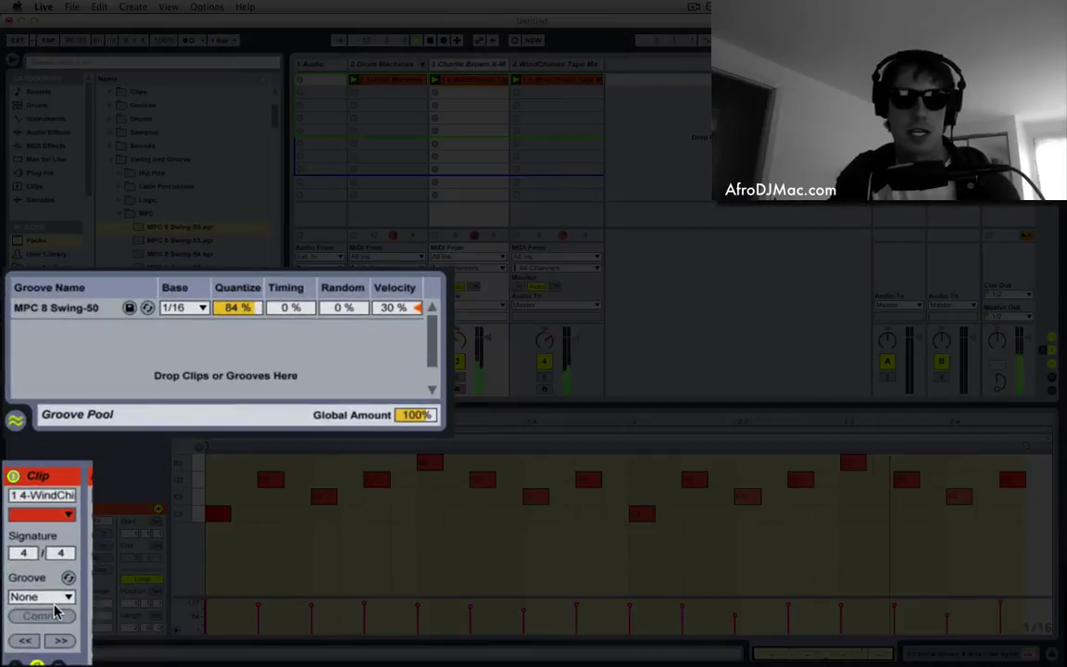
left_click(54, 598)
left_click(53, 628)
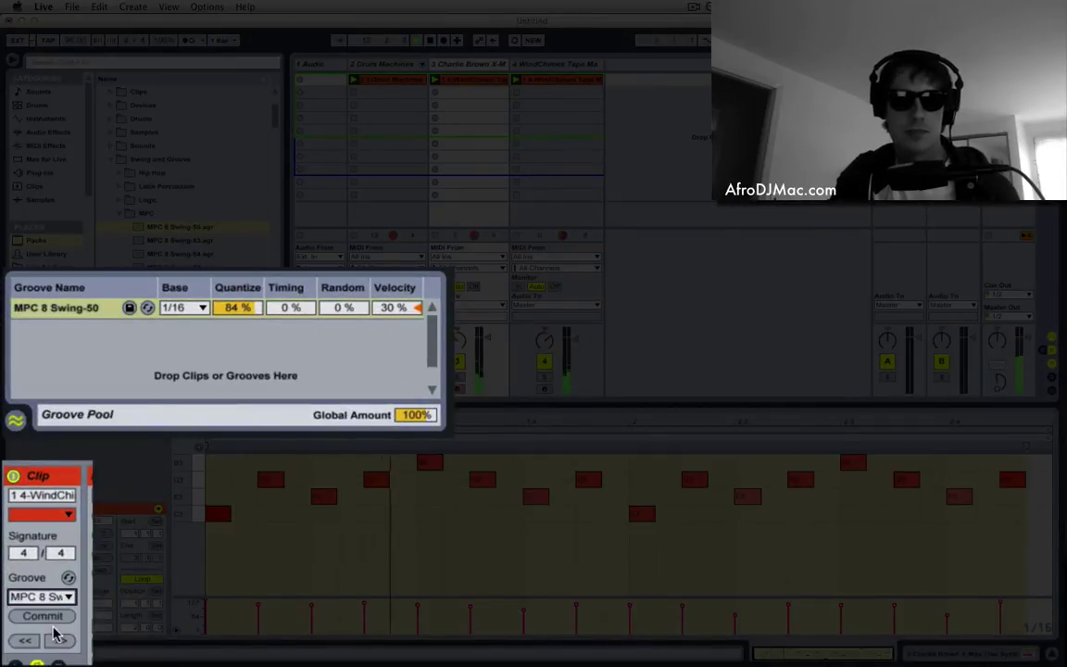
Set the groove's Quantize to 0% and Random to 37%.
left_click_drag(252, 308, 251, 389)
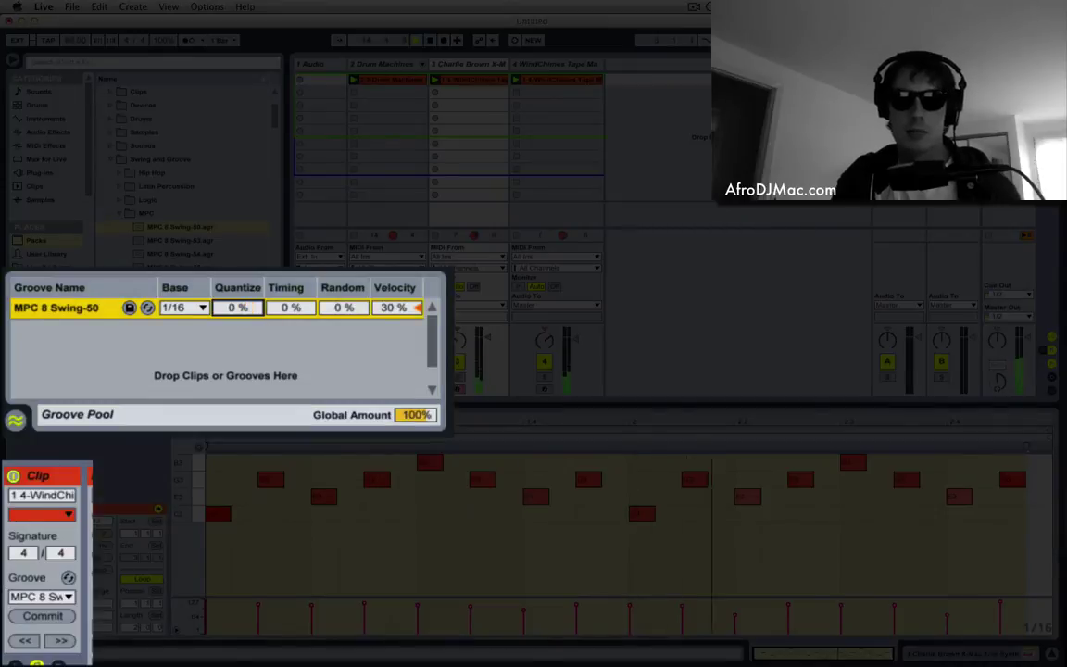
left_click(344, 309)
left_click_drag(344, 308, 344, 303)
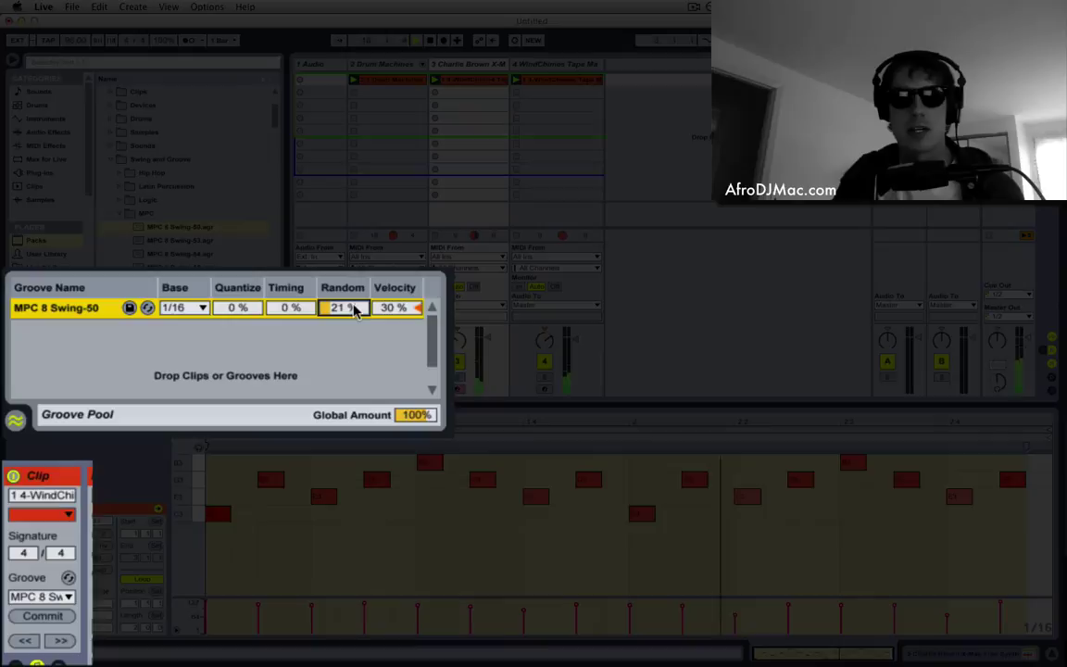
mouse_move(343, 307)
left_mouse_down()
mouse_move(342, 285)
mouse_move(355, 306)
left_mouse_up()
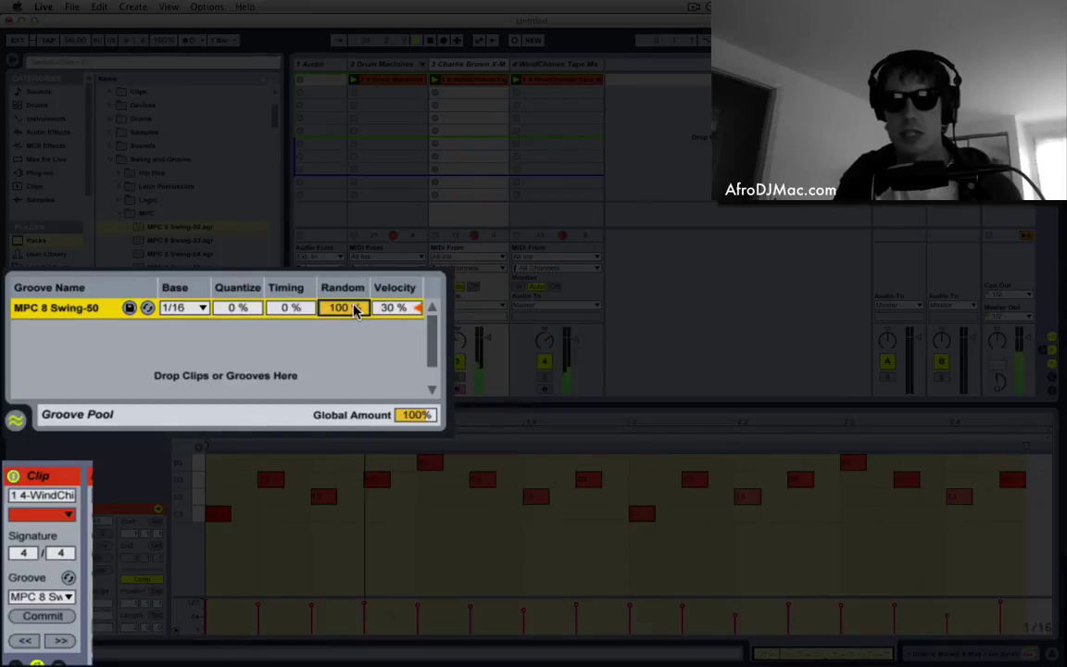
mouse_move(355, 311)
left_mouse_down()
mouse_move(355, 322)
mouse_move(343, 320)
mouse_move(357, 311)
left_mouse_up()
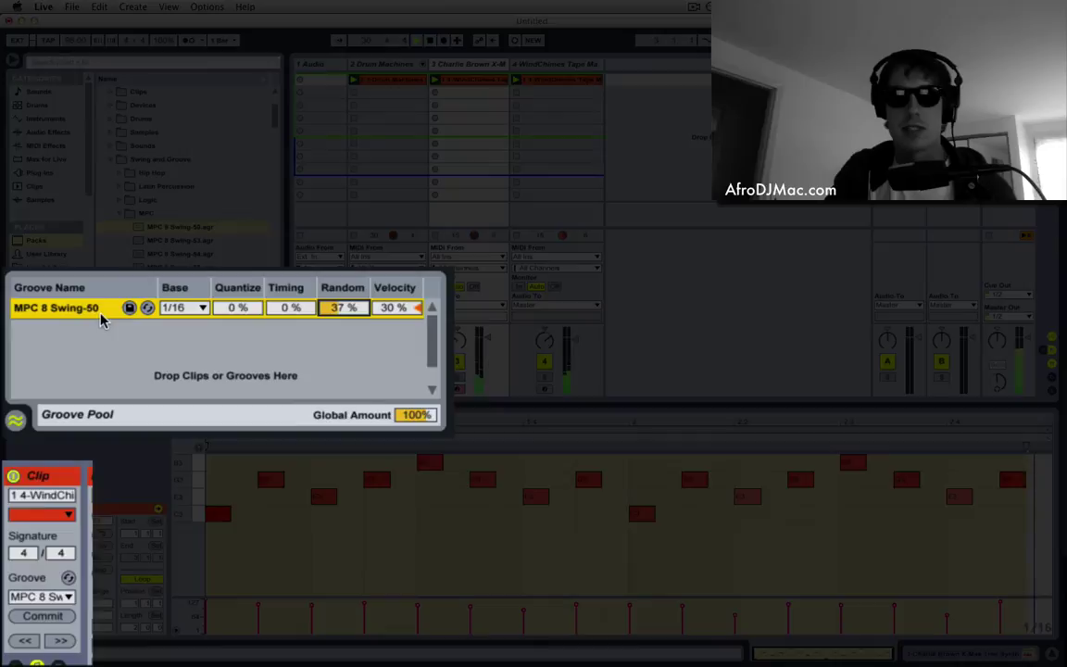
left_click(345, 308)
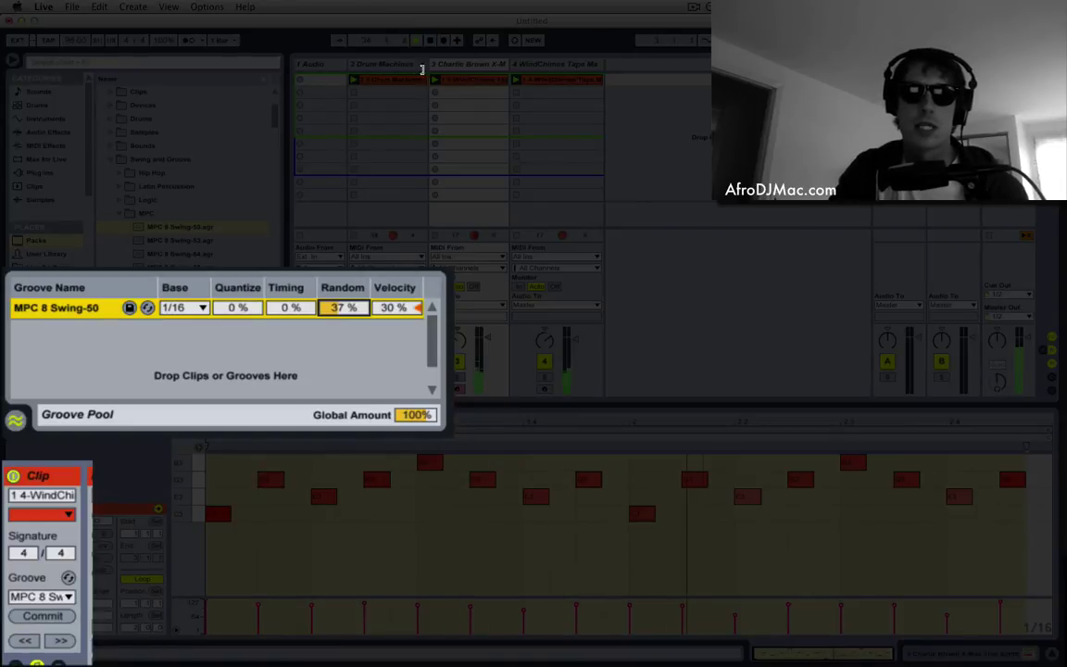
Select the Drum Machines clip and set MPC 8 Swing-50's Quantize to 100%.
left_click(407, 79)
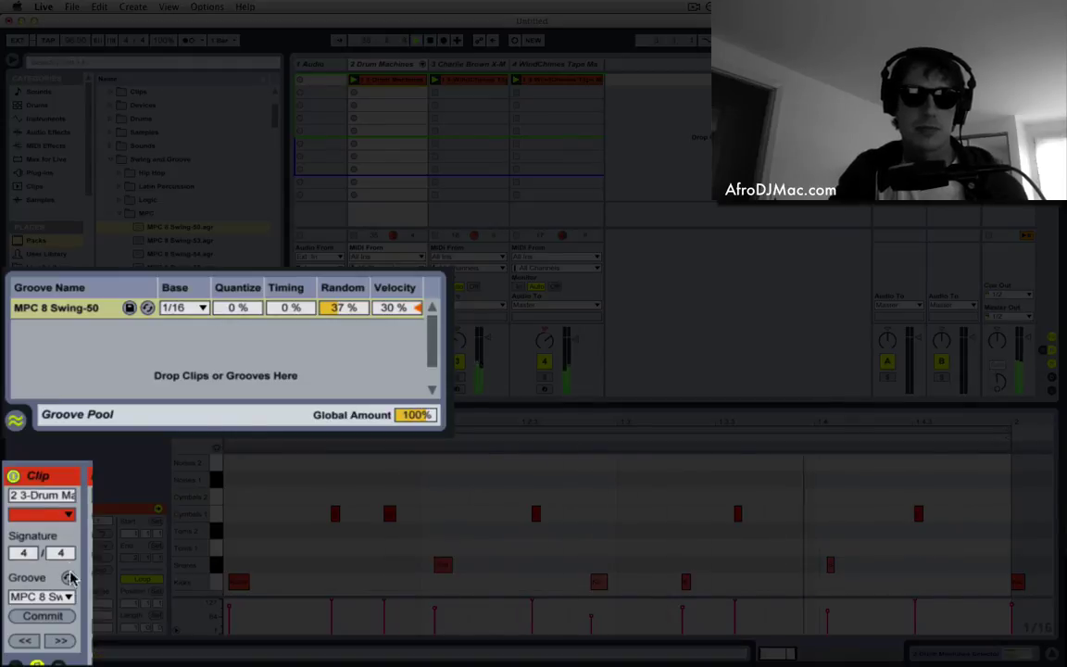
left_click_drag(238, 307, 238, 269)
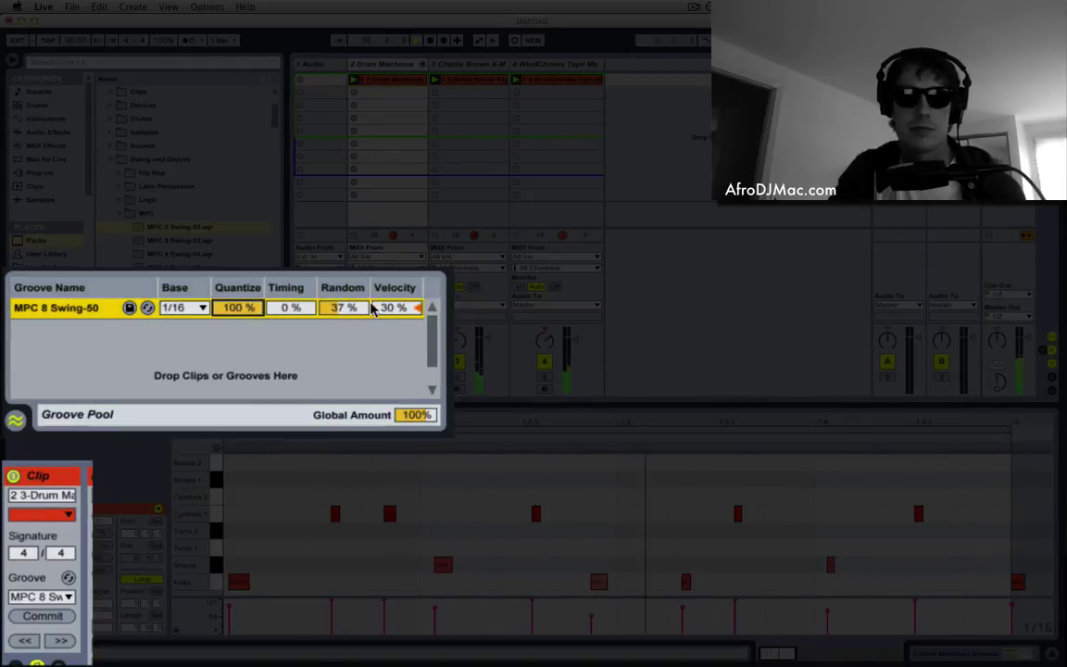